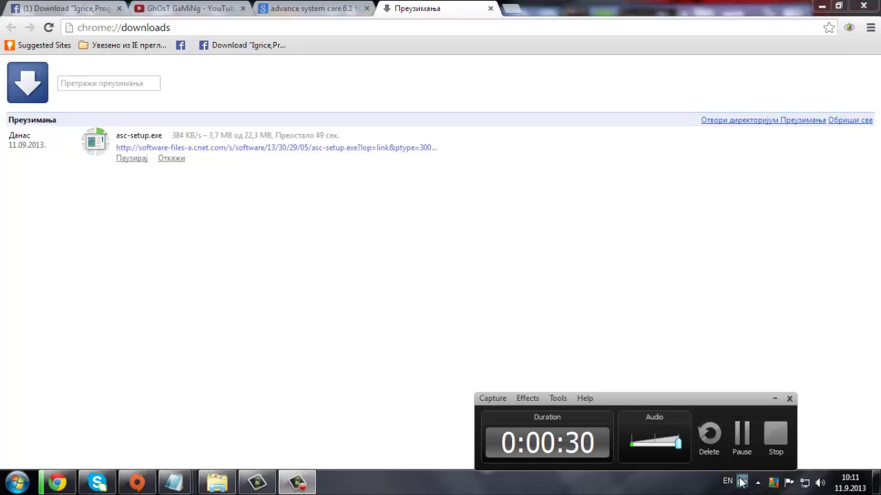
Run the downloaded asc-setup.exe installer and minimize the browser window.
click(747, 443)
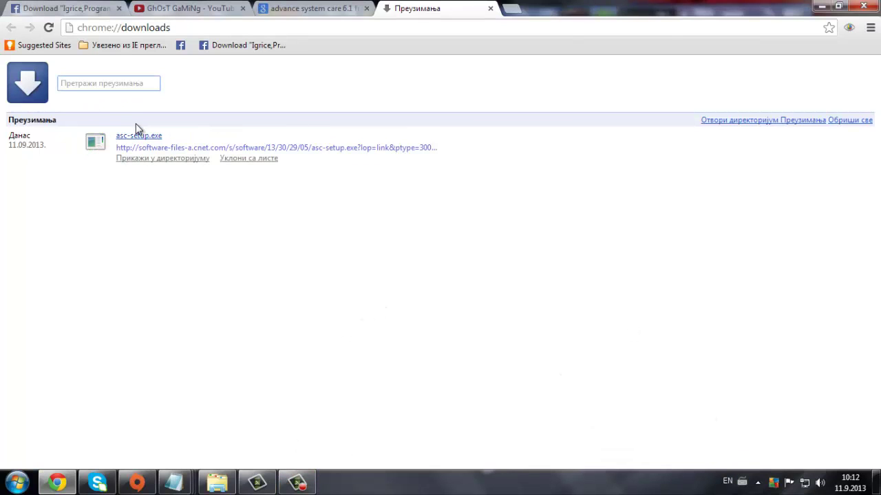
click(147, 136)
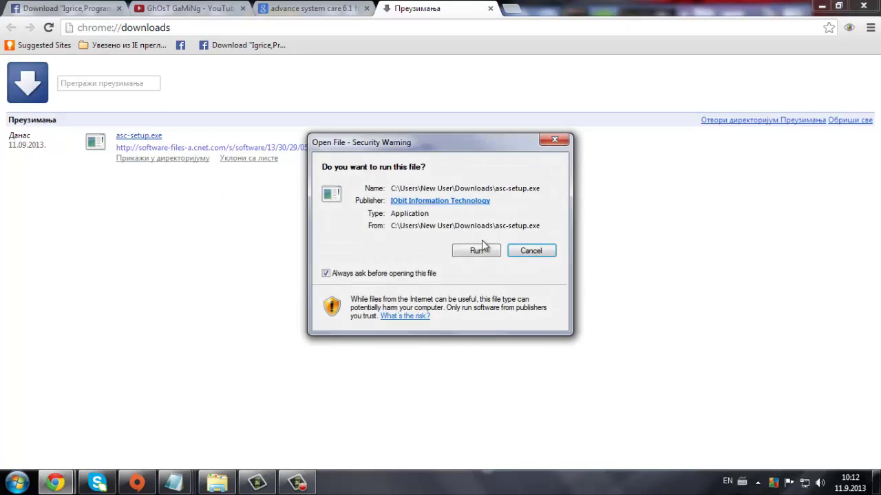
click(483, 245)
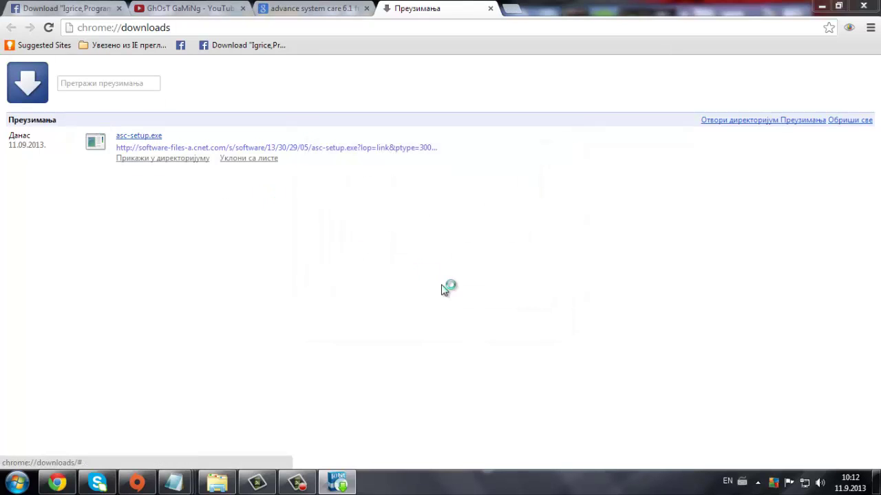
click(821, 6)
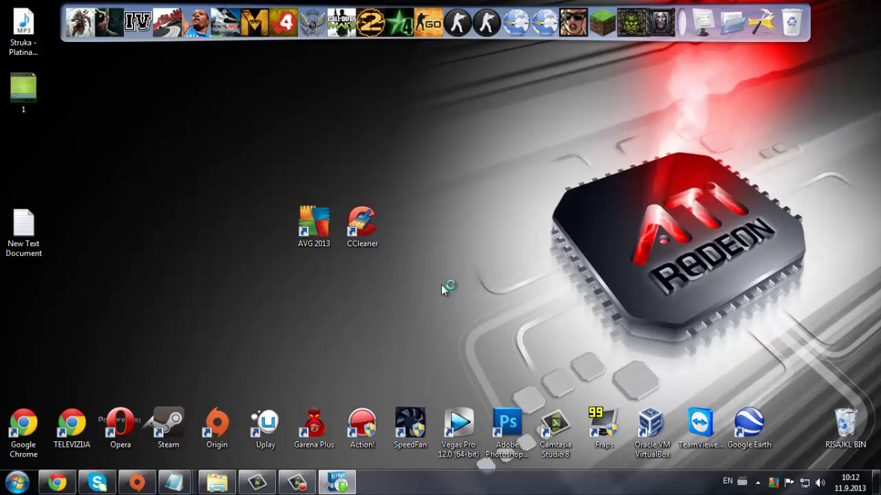
mouse_move(337, 483)
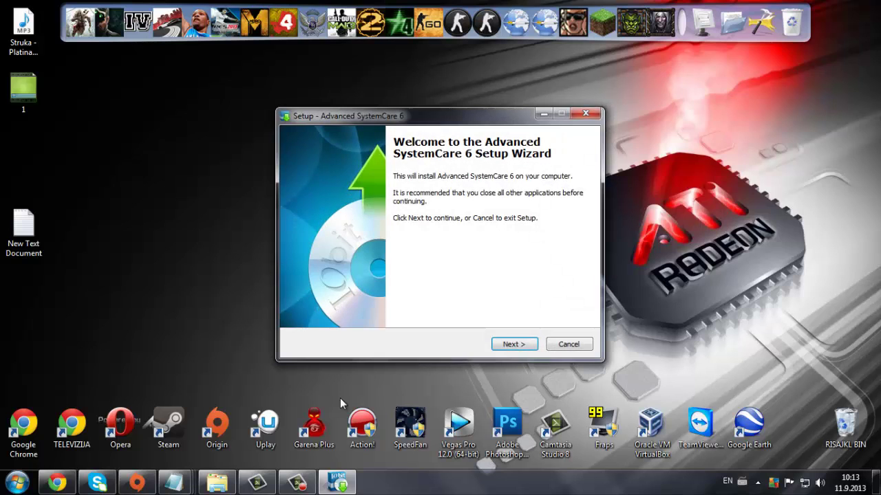
Accept the Advanced SystemCare 6 license agreement and the optional IObit Apps Toolbar offer in the setup wizard.
key(Return)
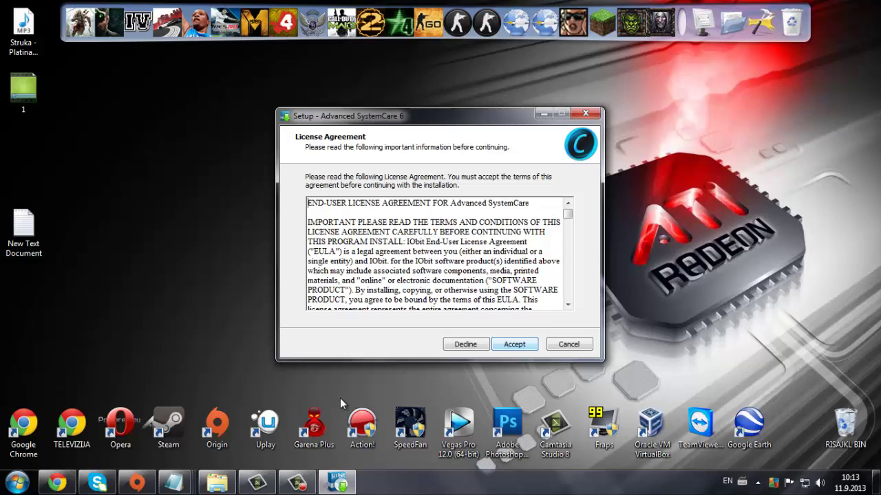
key(Return)
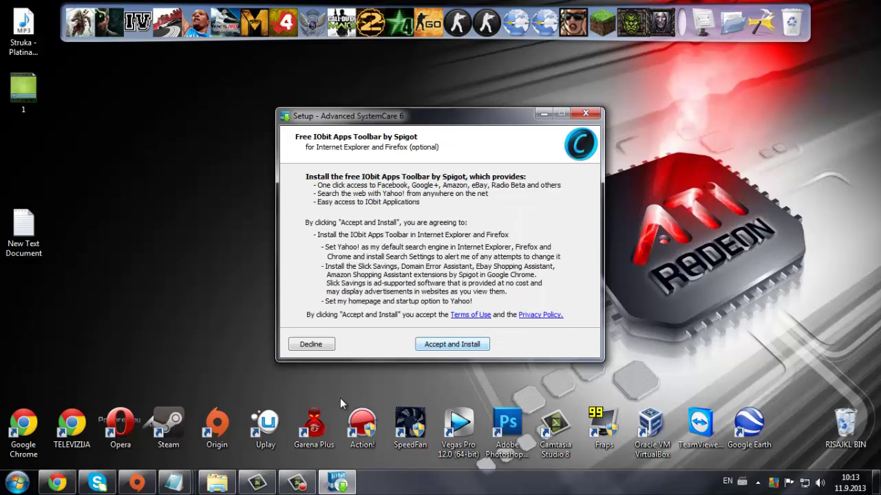
key(Return)
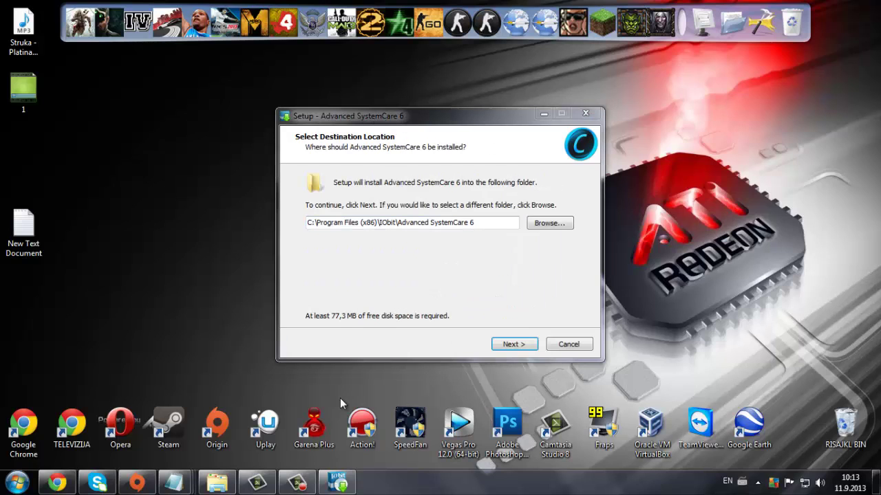
Set the installation folder to D:\programi\Advanced SystemCare 6.1 and continue to the additional tasks.
key(alt+r)
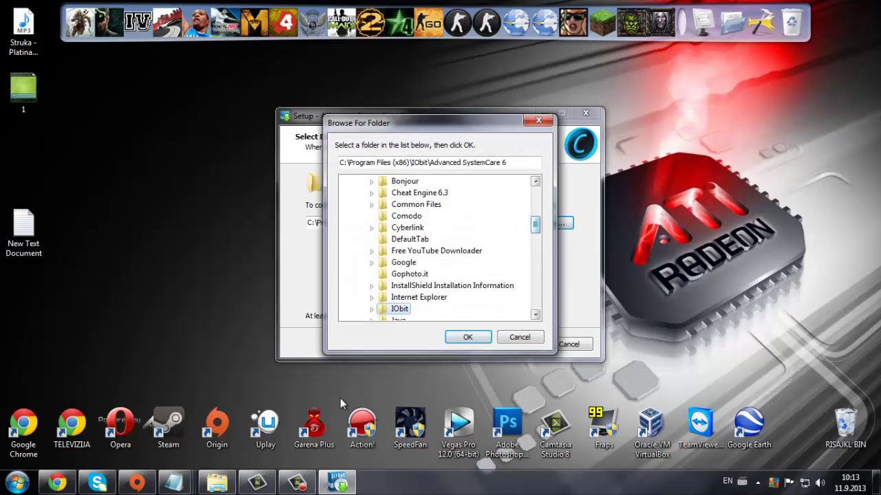
double_click(390, 285)
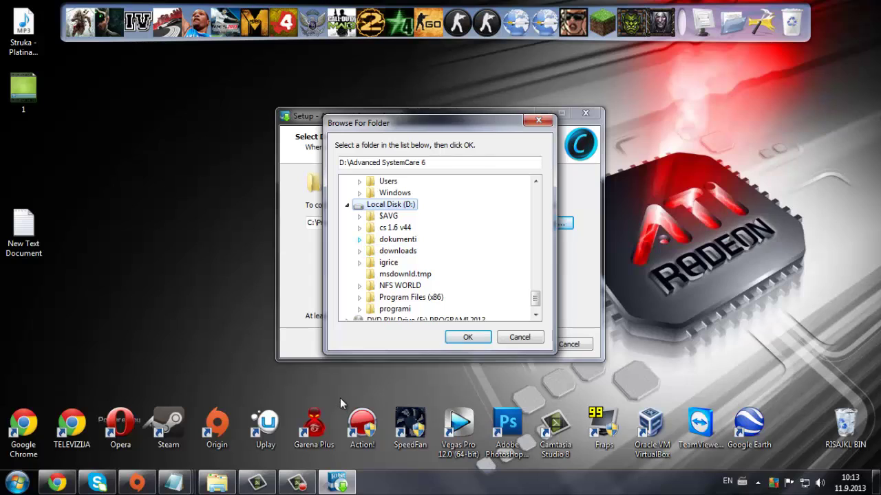
click(359, 239)
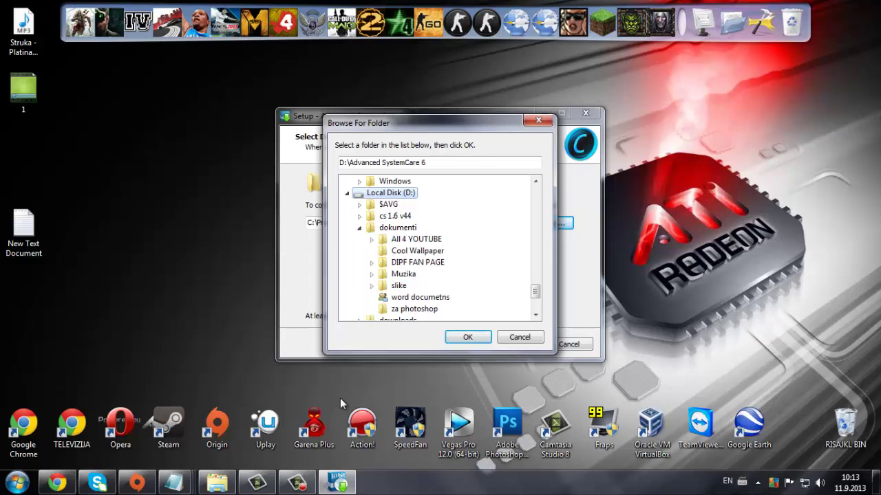
click(359, 228)
click(359, 227)
click(360, 227)
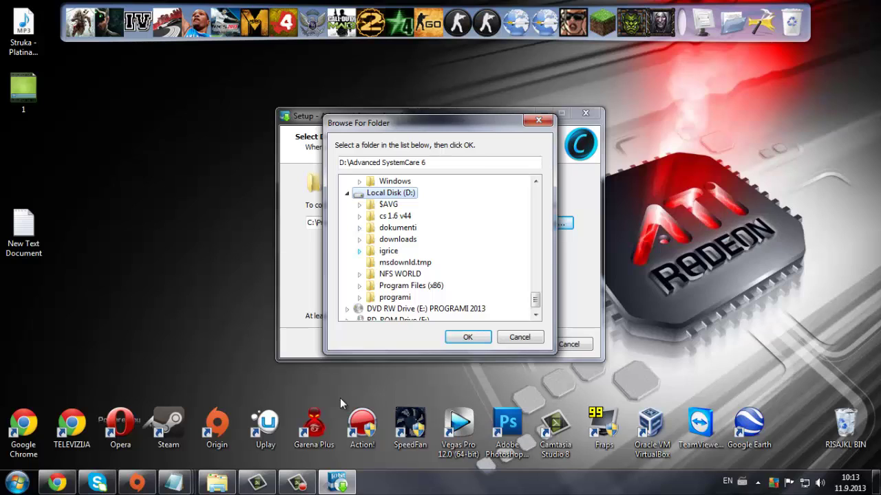
click(359, 297)
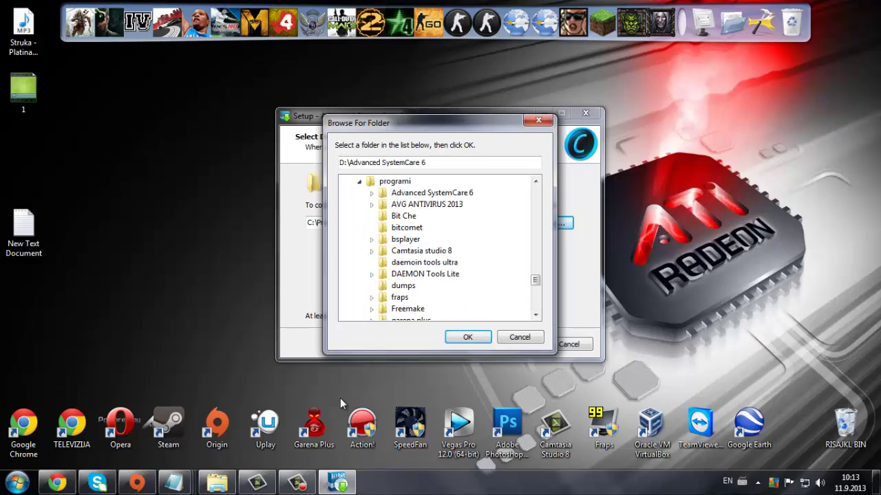
click(432, 194)
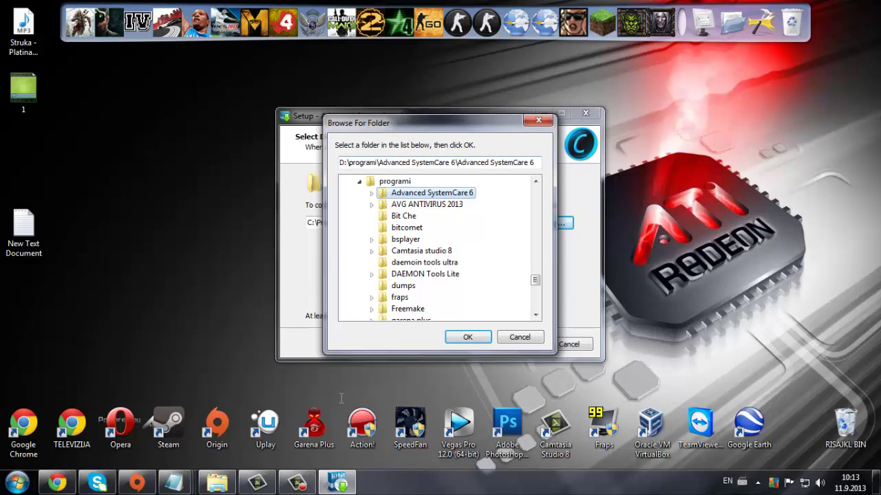
click(395, 182)
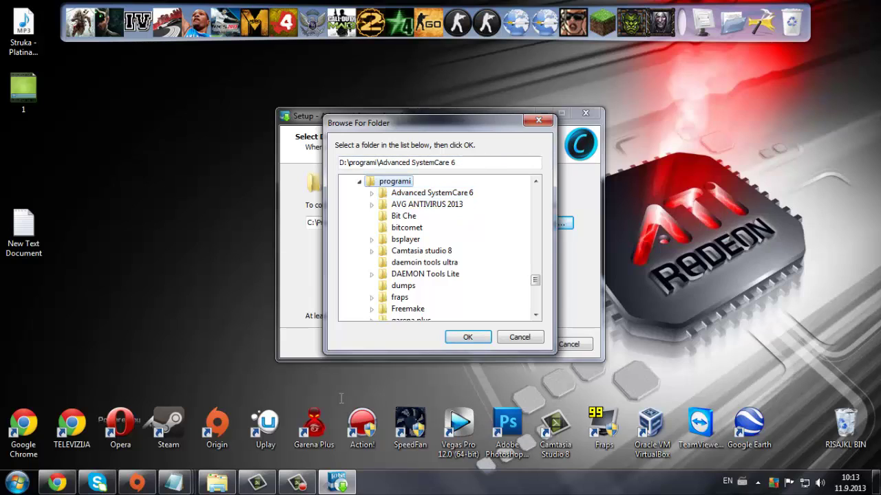
click(481, 163)
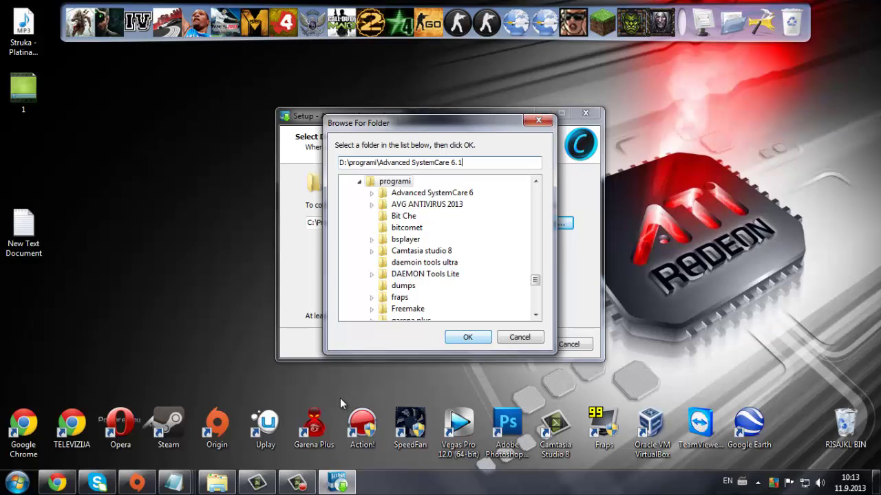
click(468, 337)
key(Return)
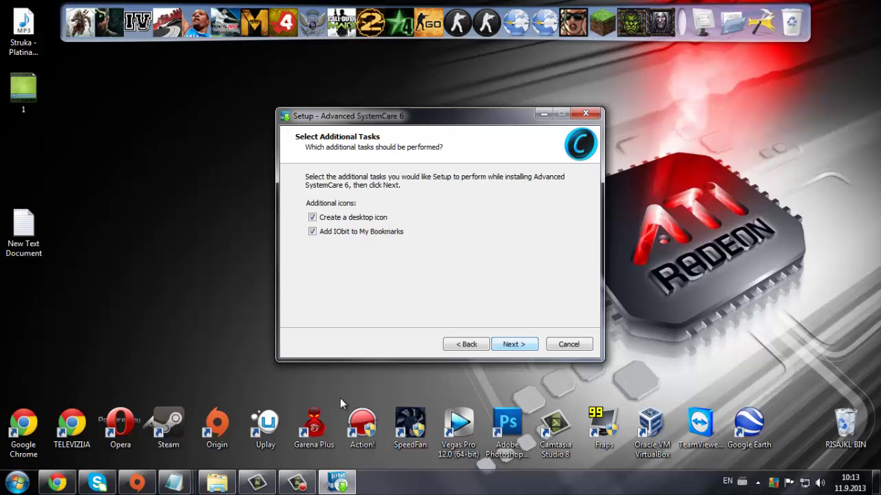
Disable adding IObit to the bookmarks and start the installation.
key(Down)
key(space)
key(Return)
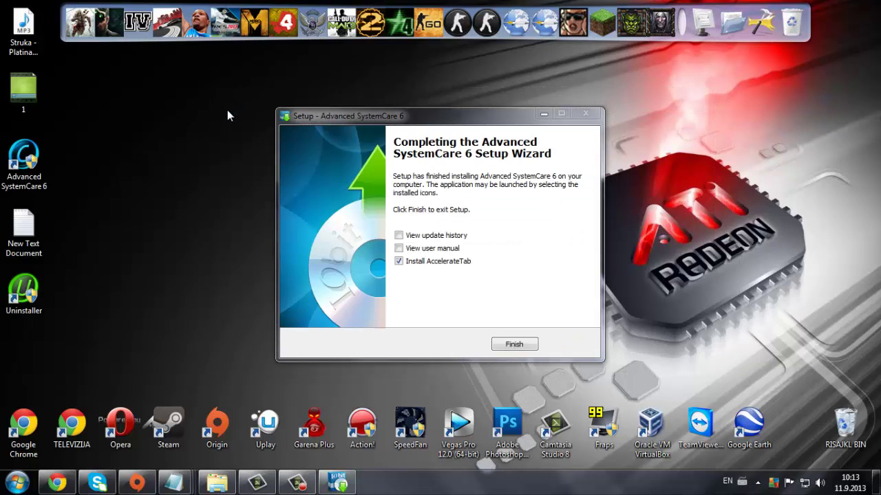
Place the Uninstaller shortcut beside the Advanced SystemCare 6 shortcut, and finish setup with Install AccelerateTab disabled.
drag(33, 294, 82, 160)
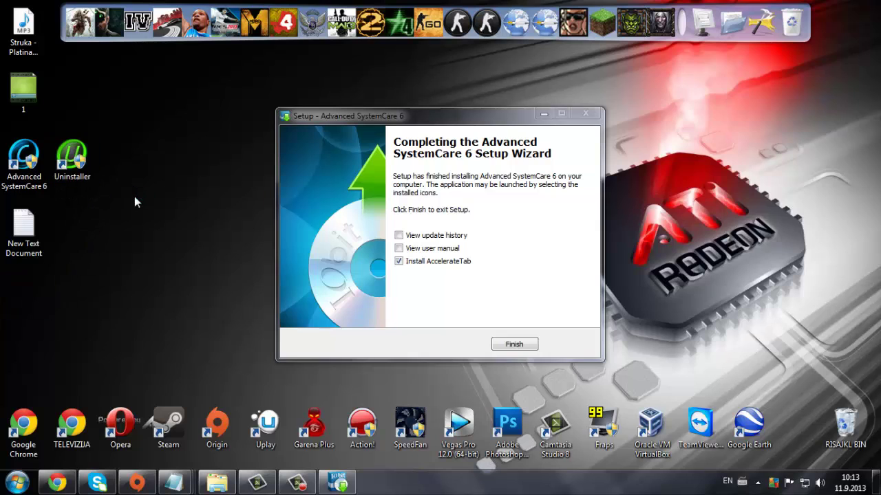
click(415, 265)
key(Return)
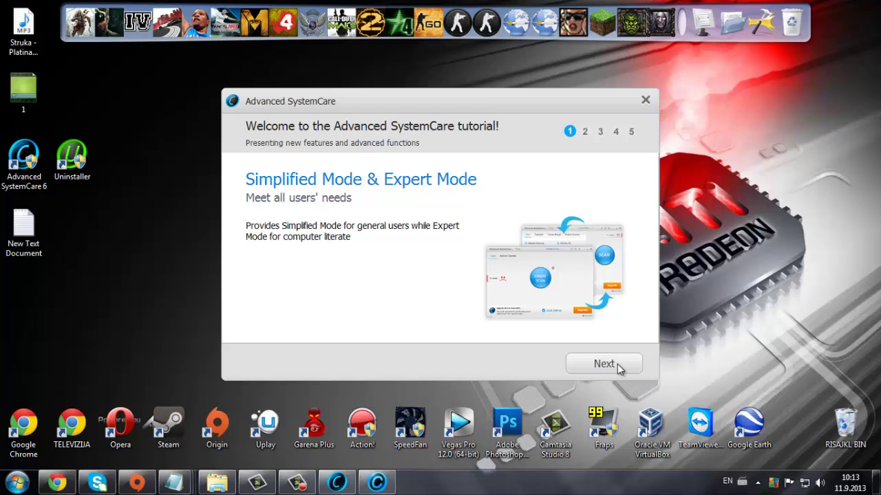
Go through the five welcome tutorial pages and start the program with the Classic skin and English language.
click(616, 363)
click(615, 362)
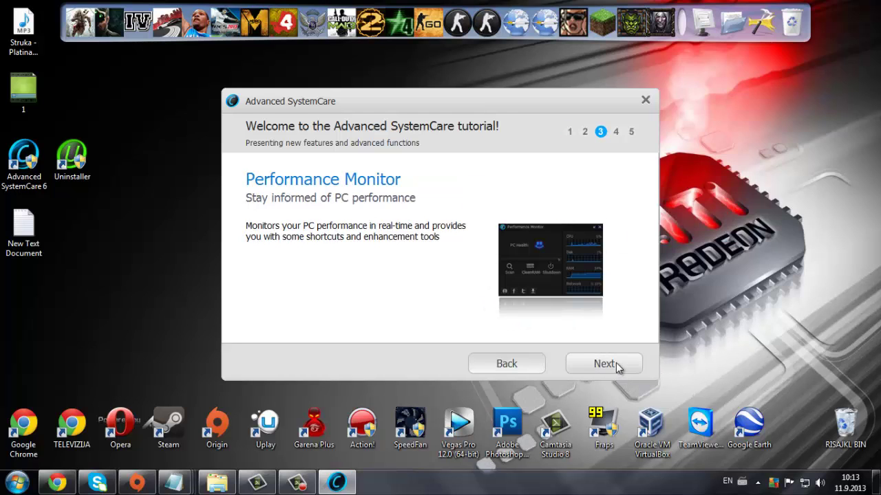
click(616, 362)
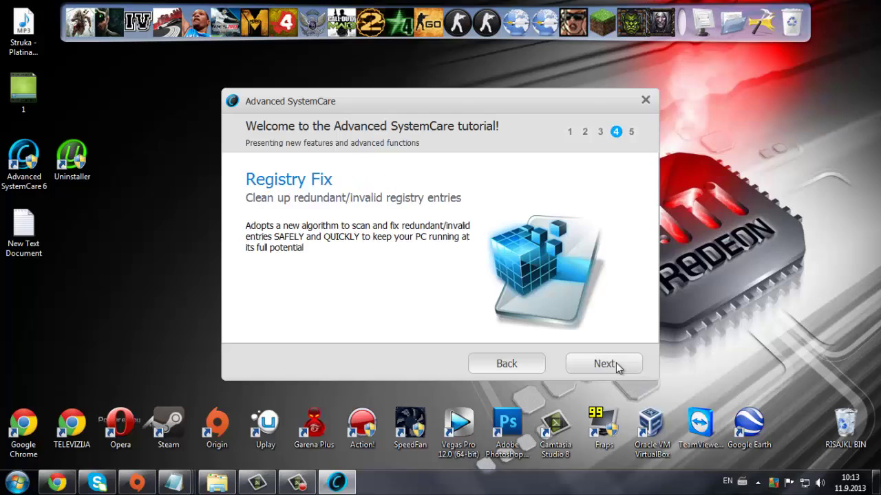
click(616, 366)
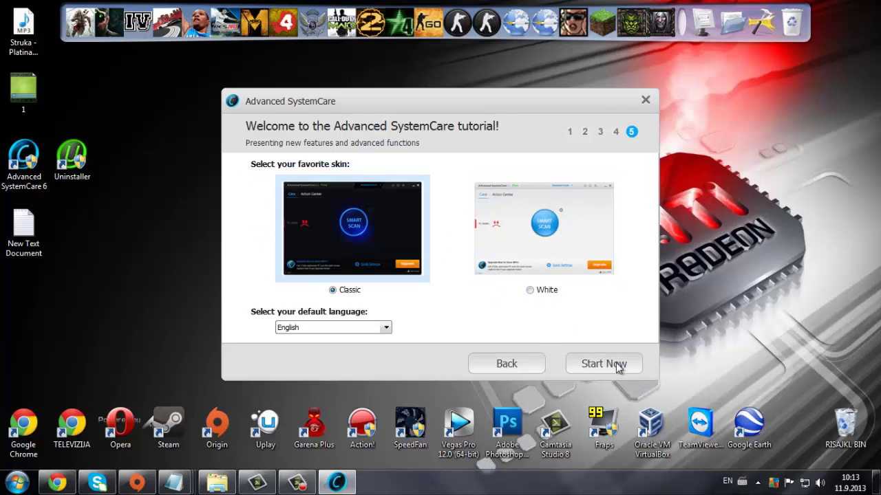
click(617, 366)
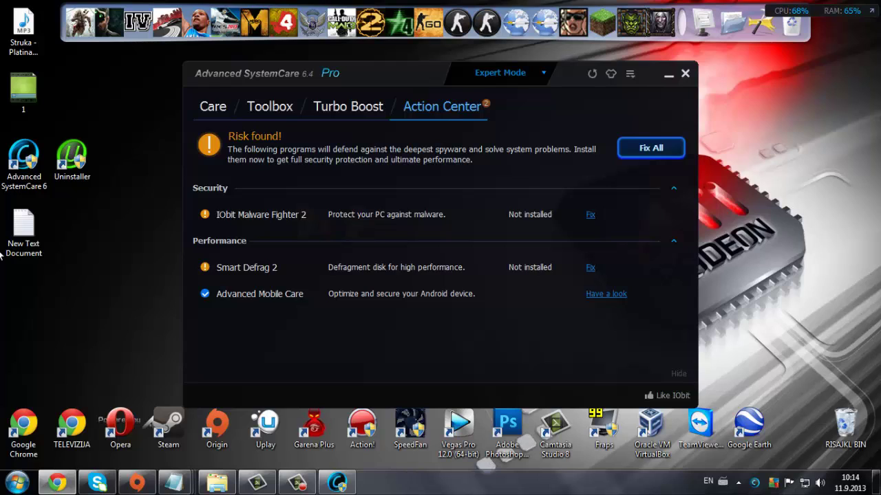
Look at the Care page and the General Settings, leaving the settings without changes.
click(212, 107)
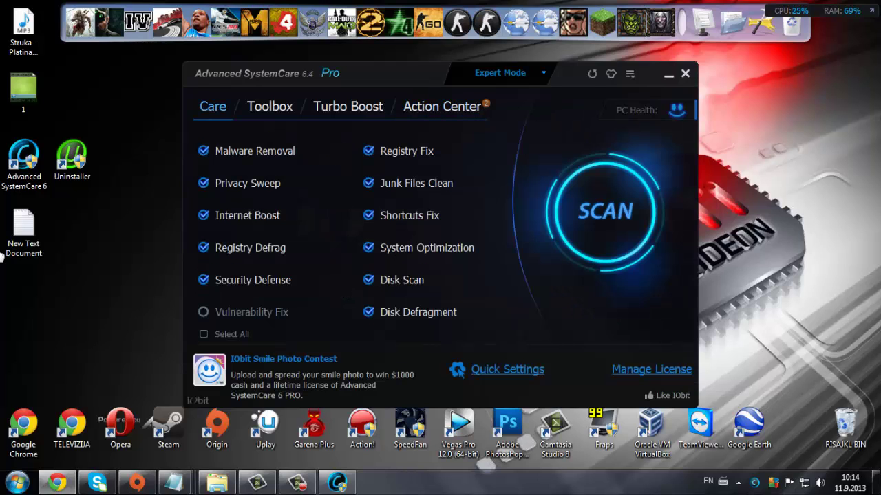
click(630, 73)
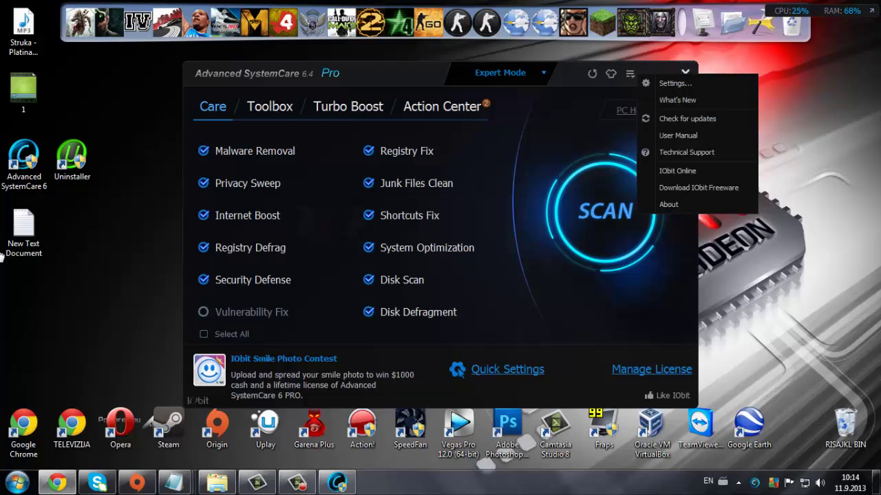
key(Down)
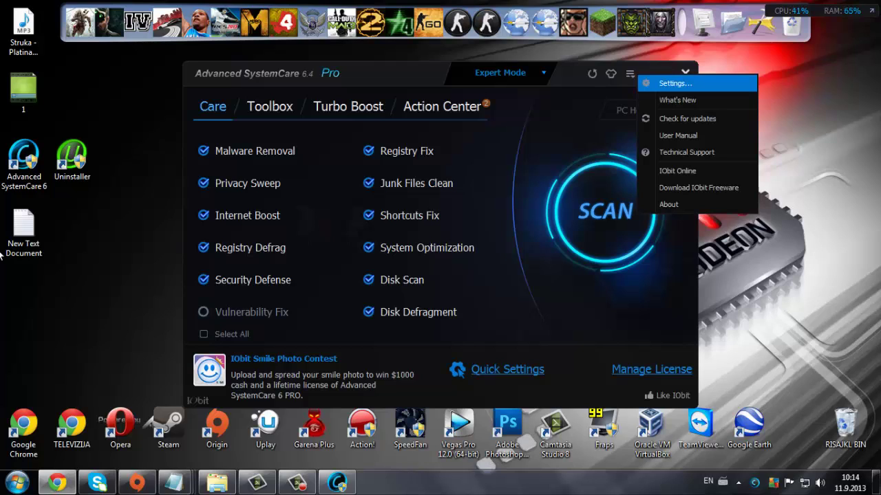
key(Return)
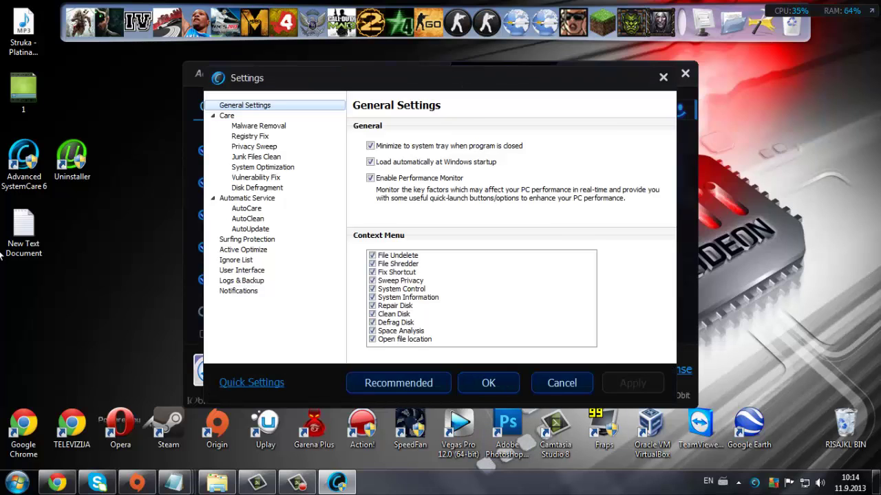
click(565, 383)
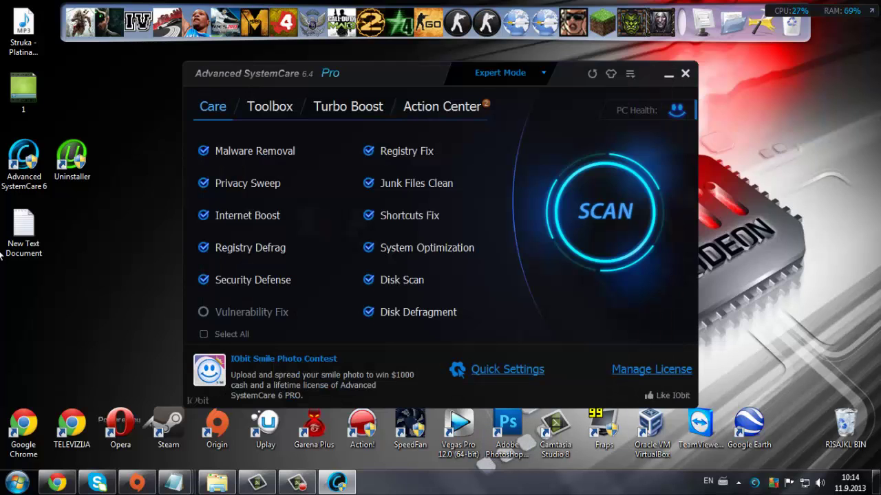
Look through the Toolbox, Turbo Boost and Action Center pages, and open the License Manager.
click(269, 107)
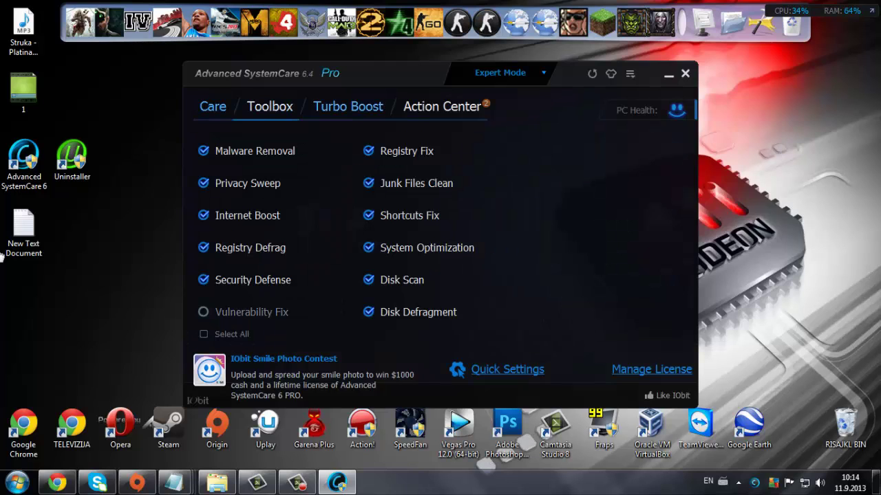
click(348, 107)
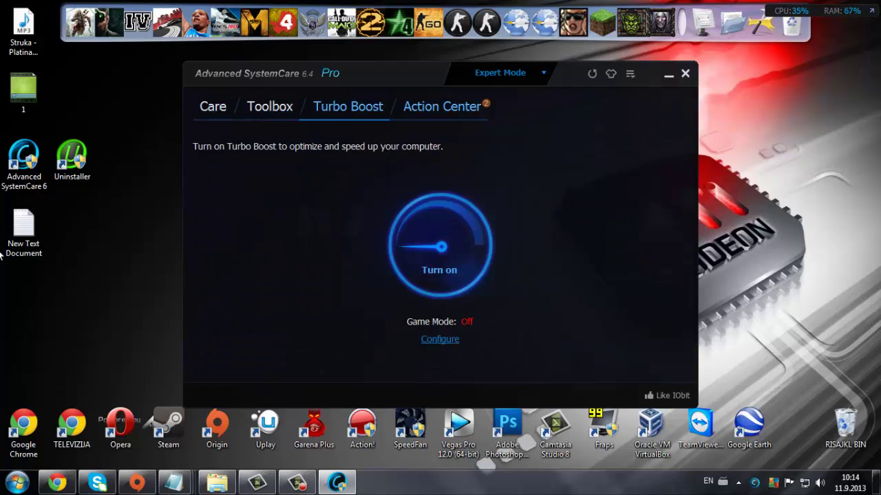
click(441, 107)
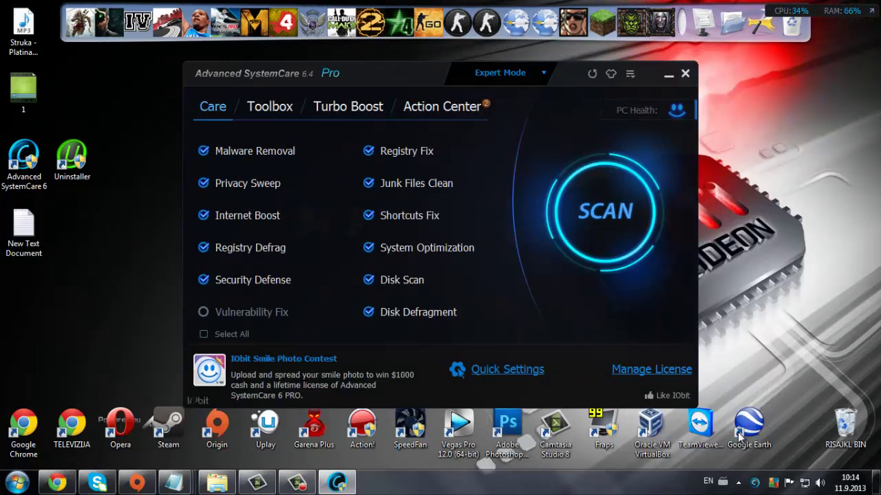
click(650, 370)
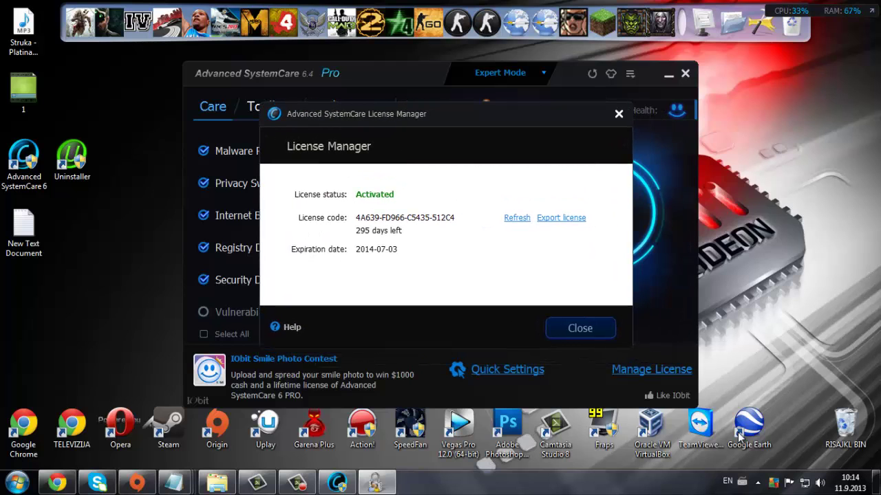
Open the key licence text file from the "advance systemcare 6(licence key)" folder on DVD RW Drive (E:).
click(17, 482)
click(214, 193)
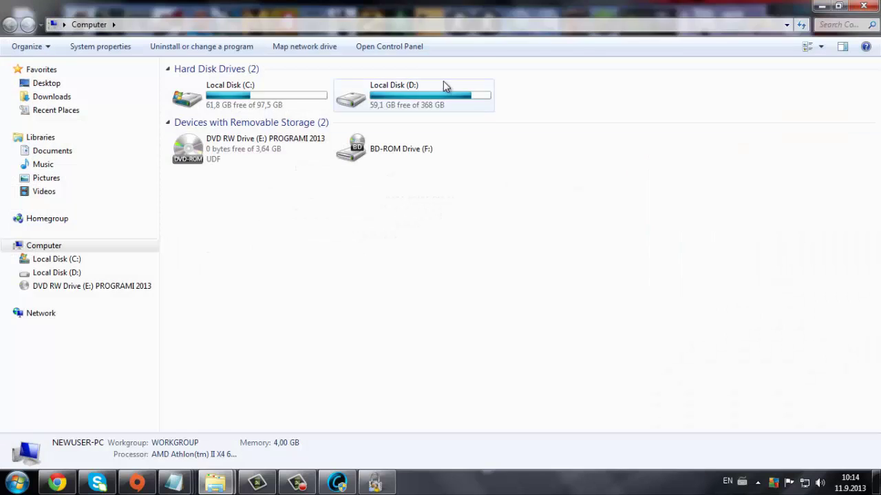
click(430, 100)
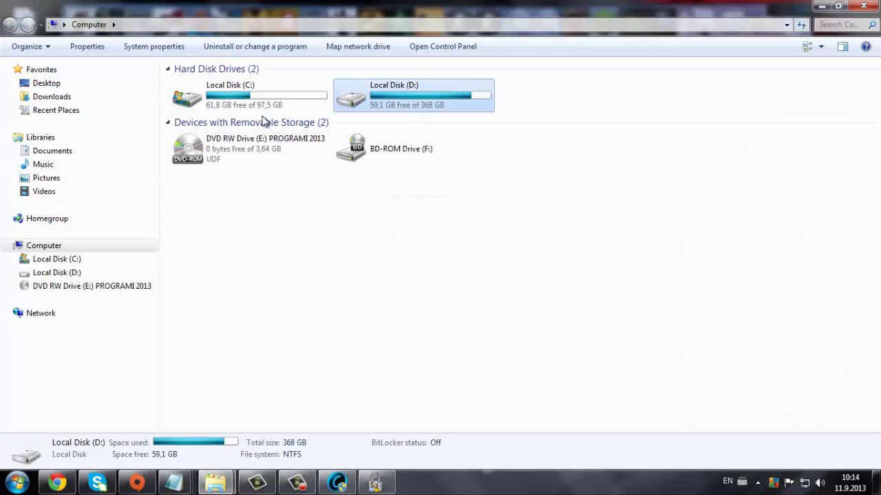
double_click(254, 163)
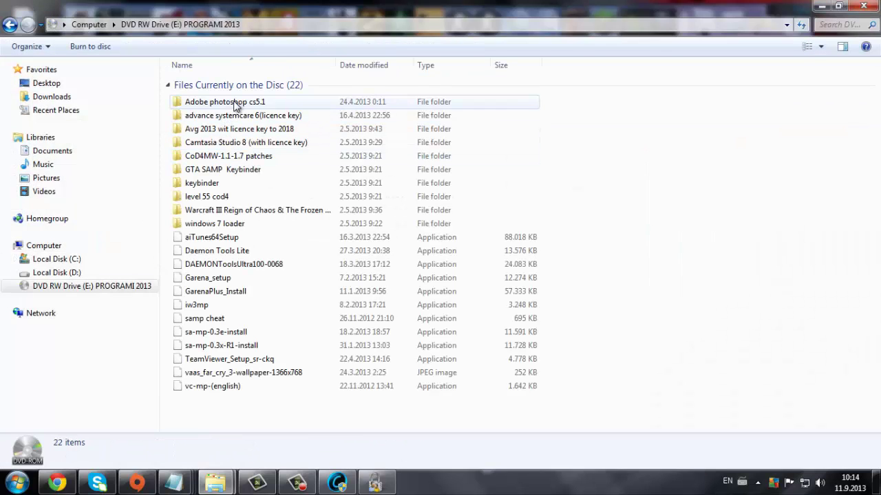
click(236, 102)
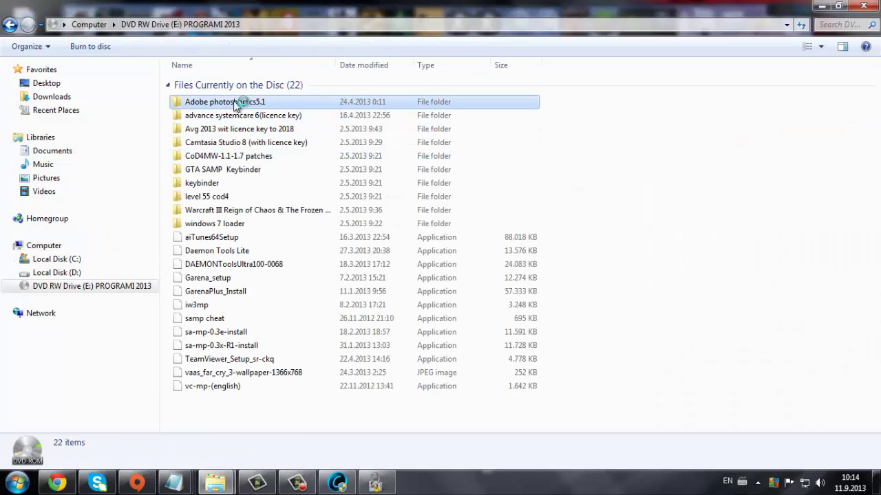
click(267, 117)
click(11, 25)
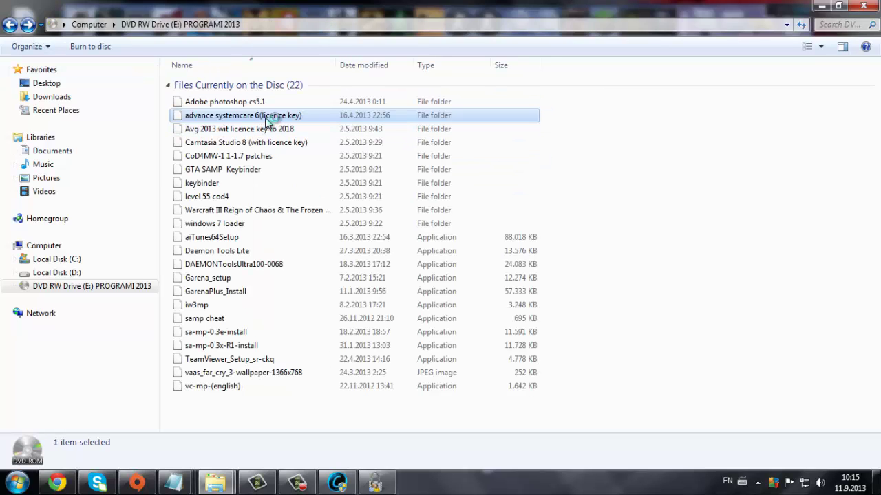
key(Return)
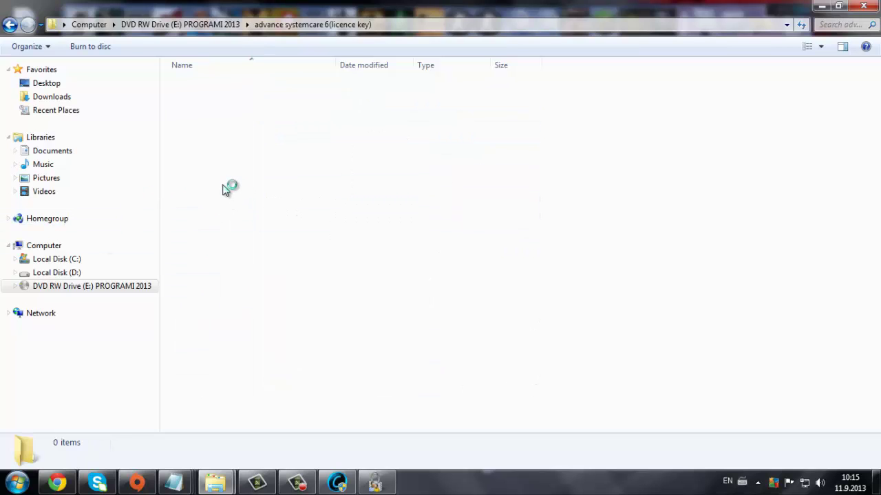
double_click(236, 118)
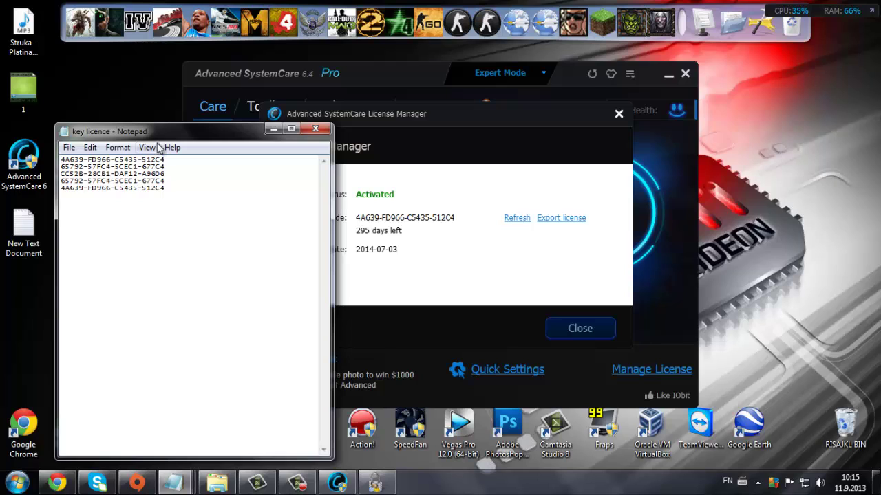
Place the key licence window beside the License Manager, and open the license export with the file name ASC License.
drag(171, 134, 49, 163)
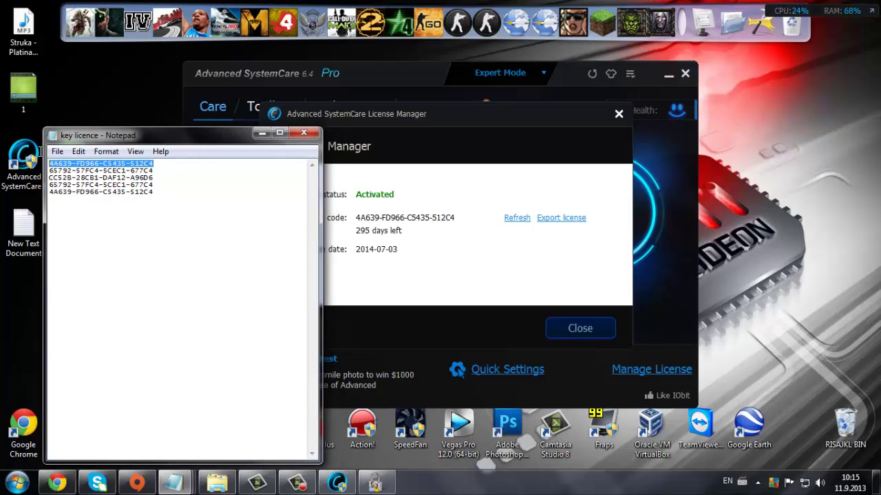
click(180, 195)
key(ctrl+a)
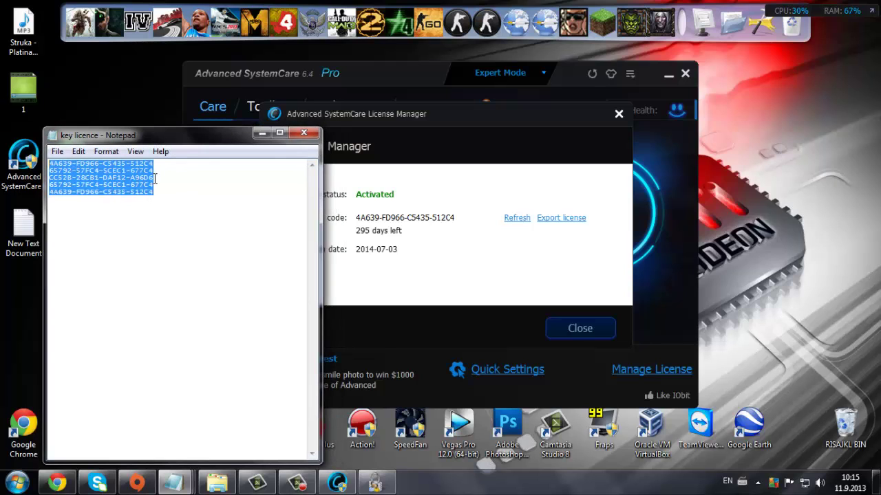
right_click(105, 164)
click(81, 184)
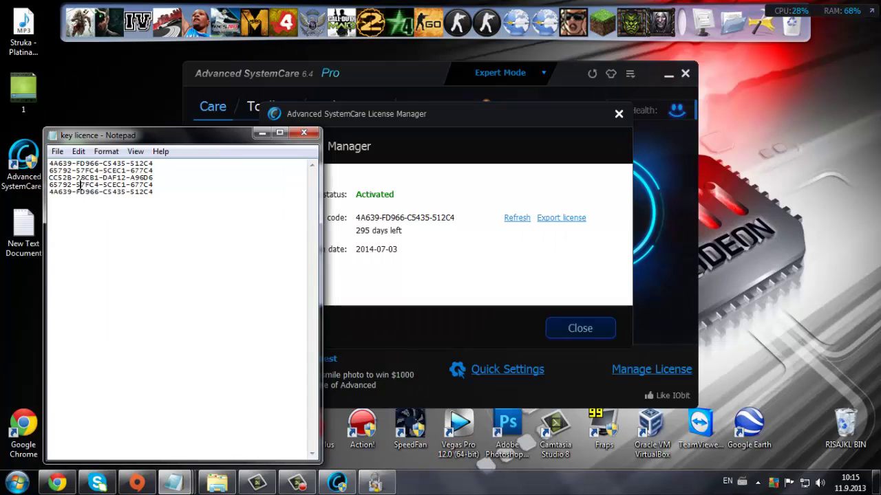
click(548, 220)
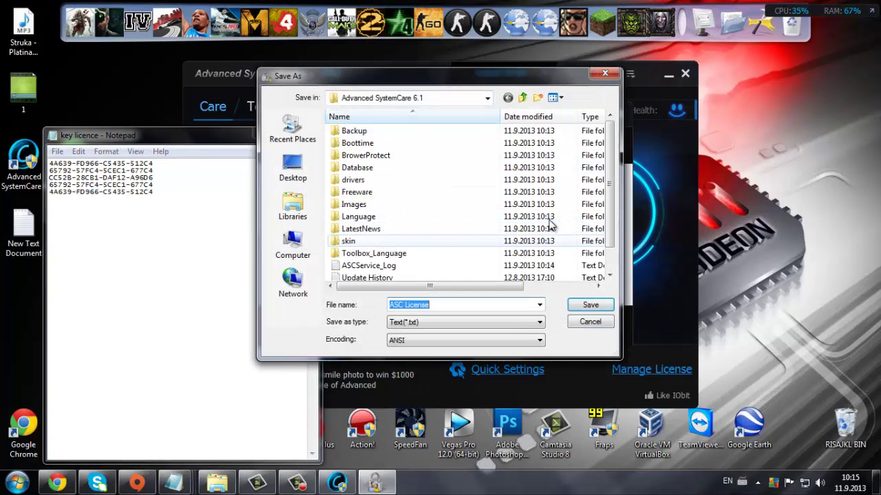
key(Return)
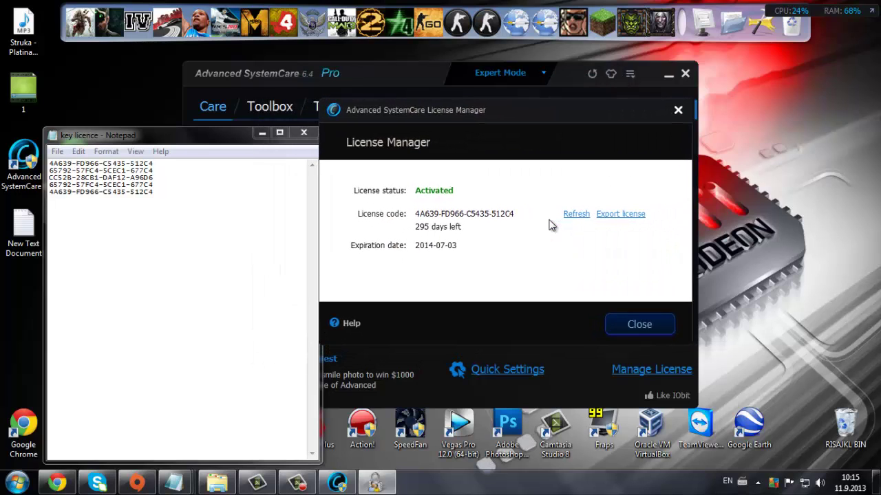
Refresh the license, replace the license code with the second code from the key licence file, and try to activate it.
drag(153, 170, 51, 170)
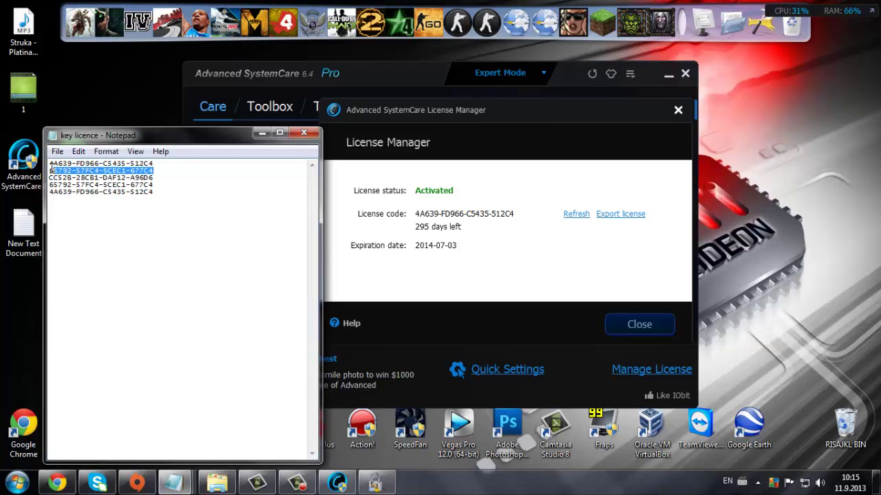
click(118, 177)
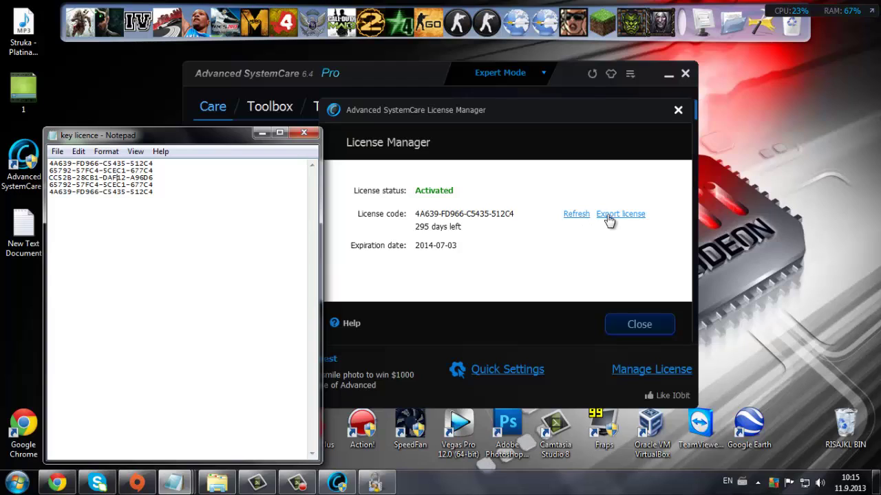
click(585, 216)
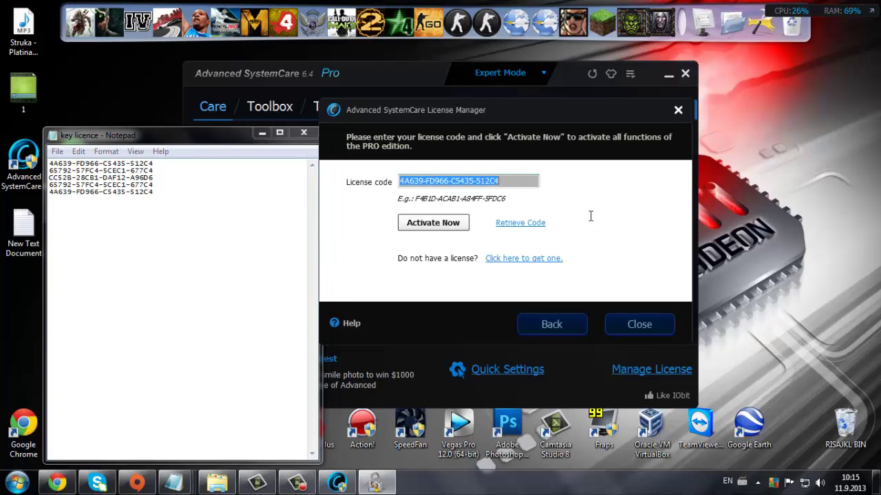
click(205, 165)
drag(149, 177, 49, 178)
click(36, 179)
key(shift+Up)
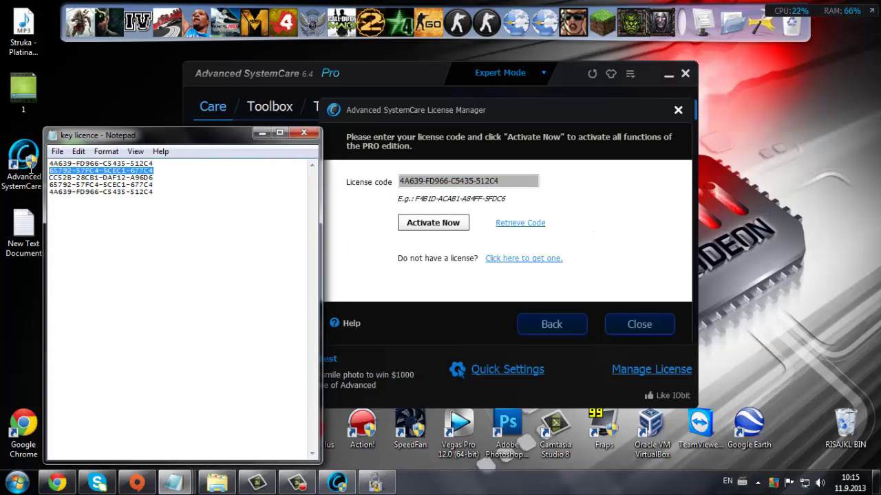
click(512, 184)
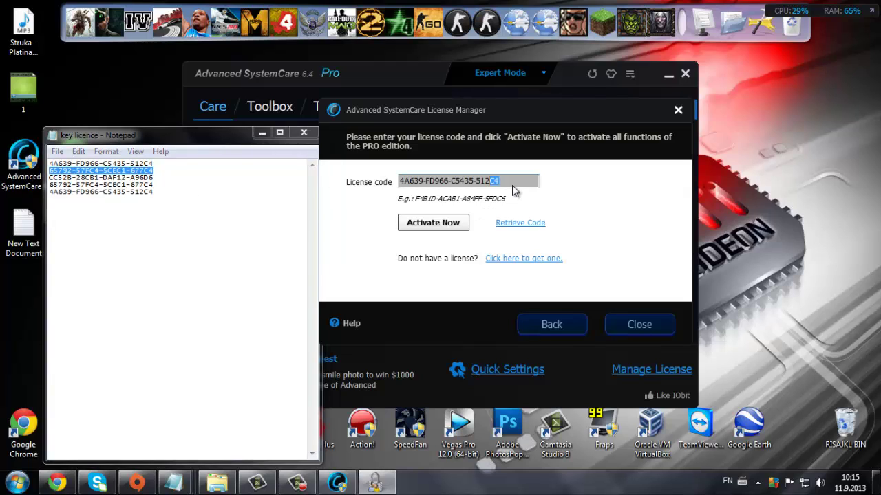
key(ctrl+a)
key(ctrl+v)
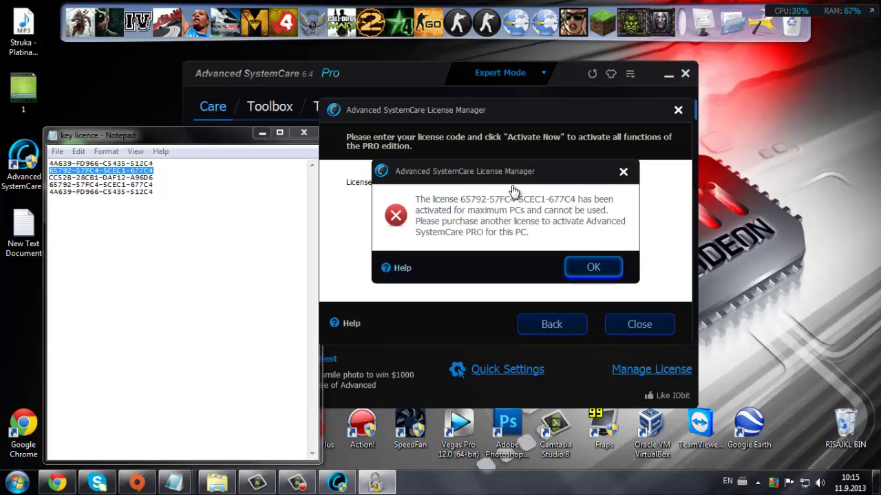
key(Return)
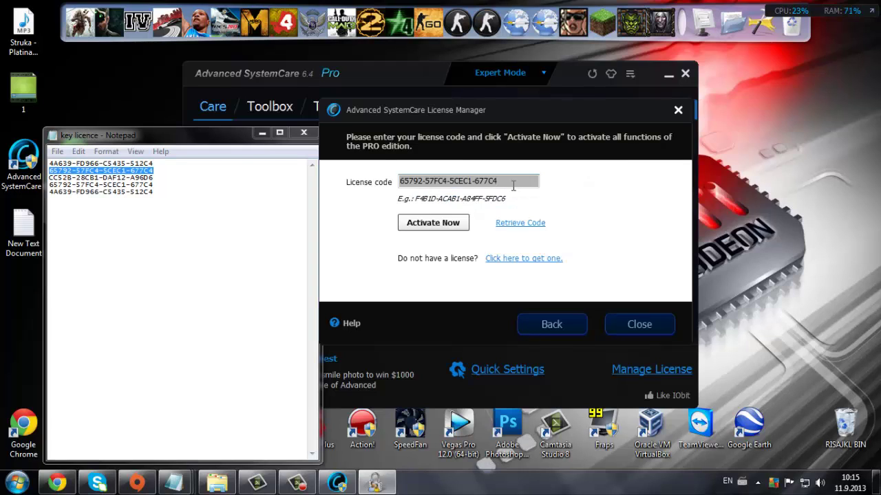
Replace the license code with the first code from the key licence file, submit it for activation, and dismiss the message.
drag(154, 164, 47, 163)
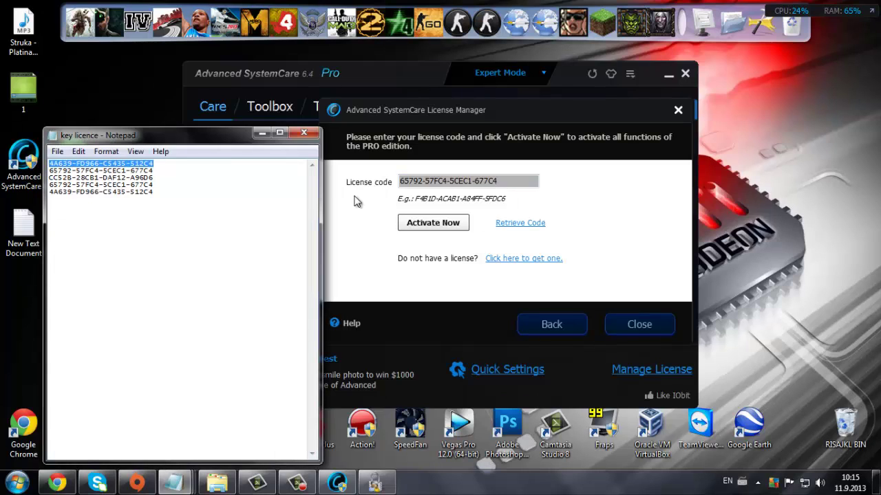
click(512, 180)
key(ctrl+v)
key(Return)
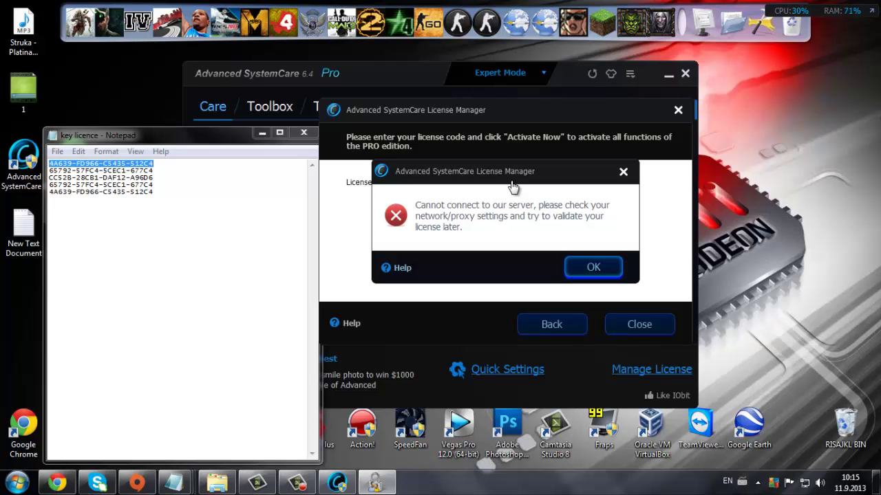
click(593, 268)
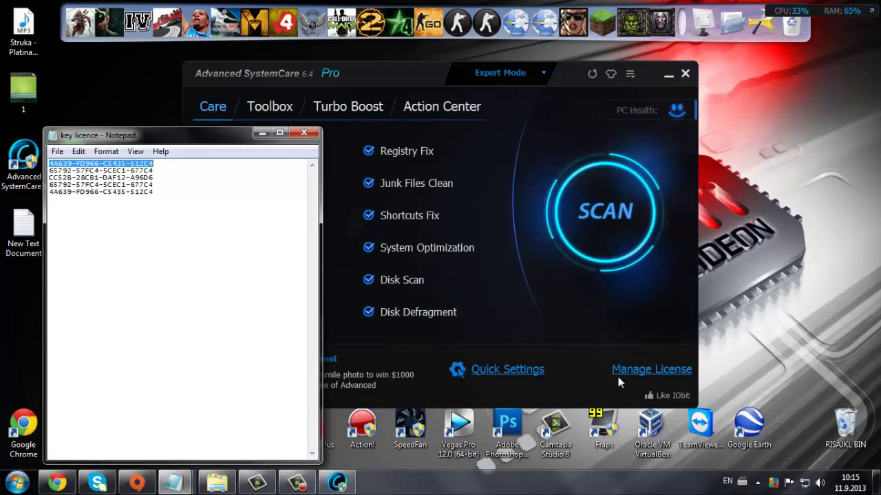
Reopen the License Manager, check the license status and expiration date, and close it without changing the license code.
click(640, 372)
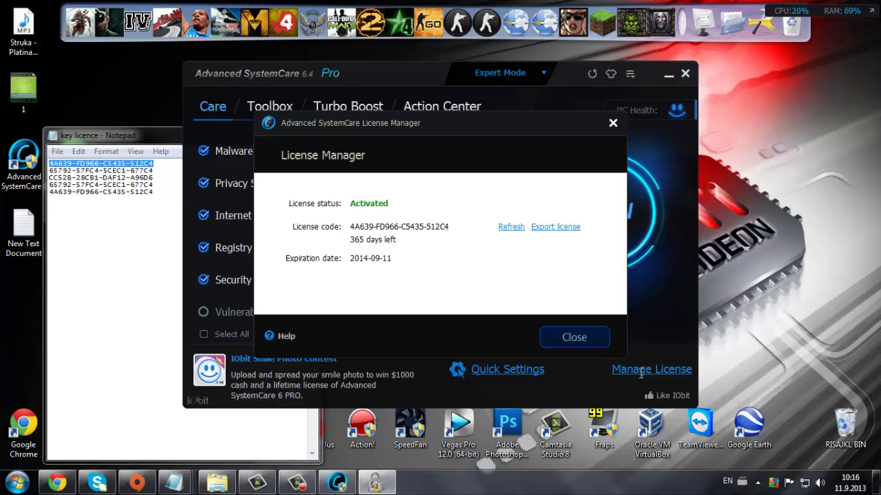
click(154, 164)
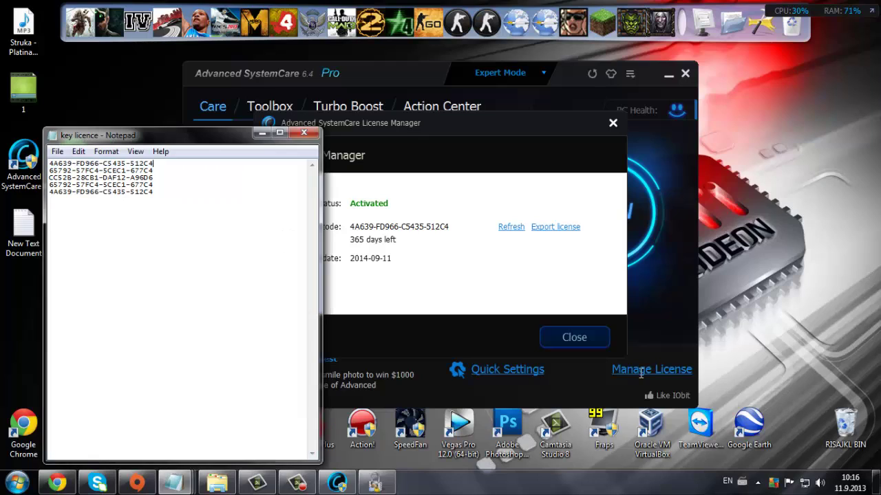
click(430, 248)
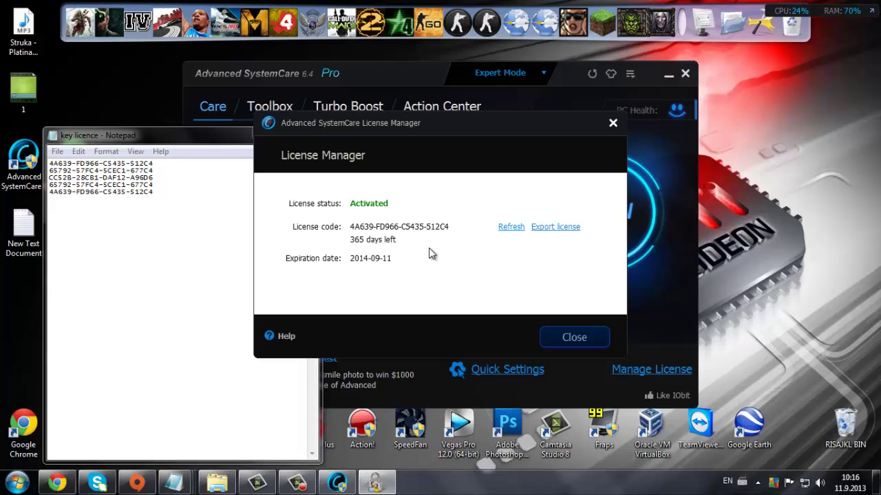
click(430, 254)
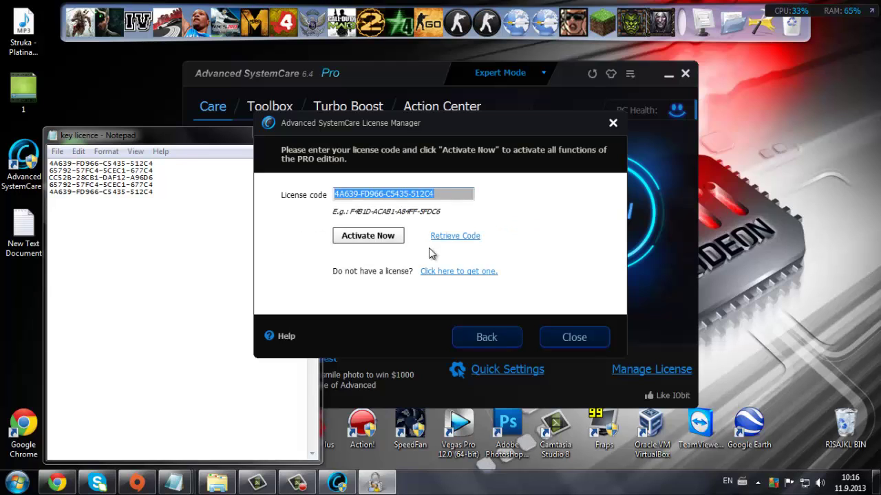
click(575, 337)
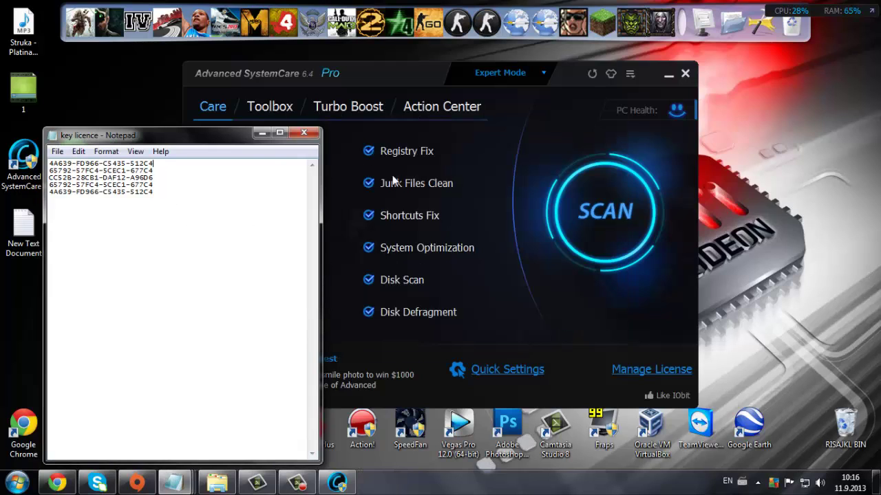
Close the key licence file and Advanced SystemCare, and refresh the desktop several times.
click(303, 134)
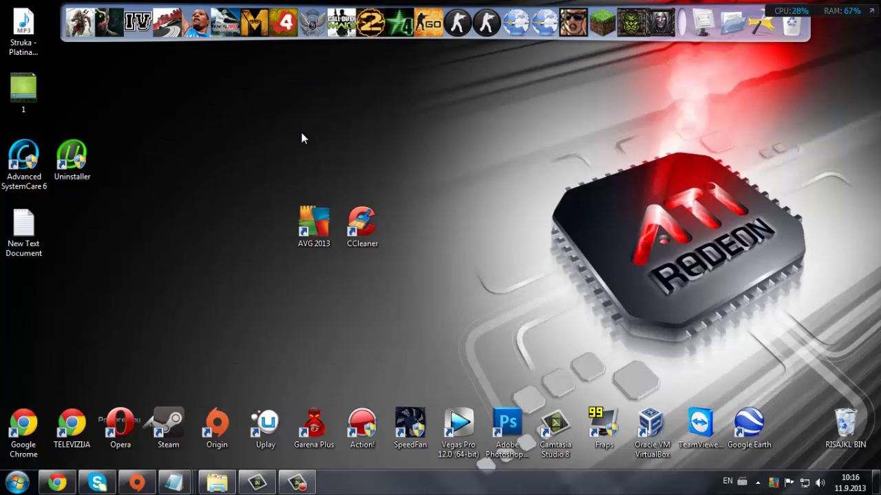
right_click(505, 113)
click(543, 163)
right_click(494, 122)
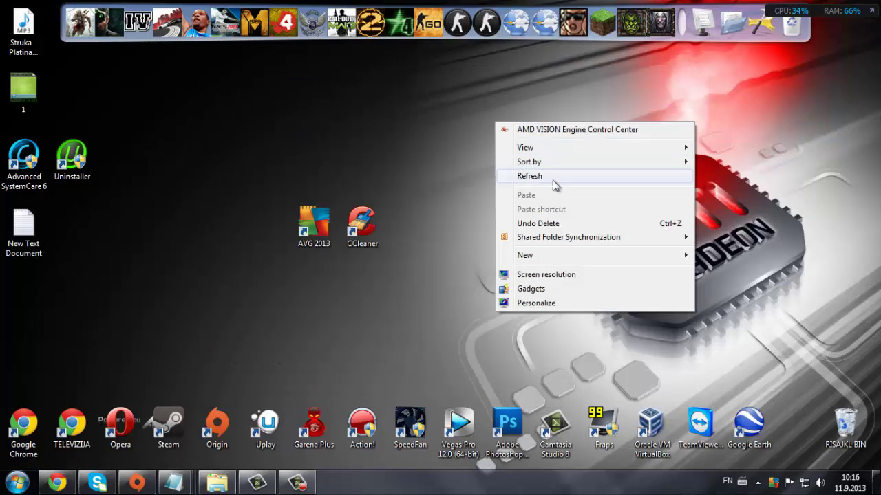
click(553, 181)
right_click(454, 139)
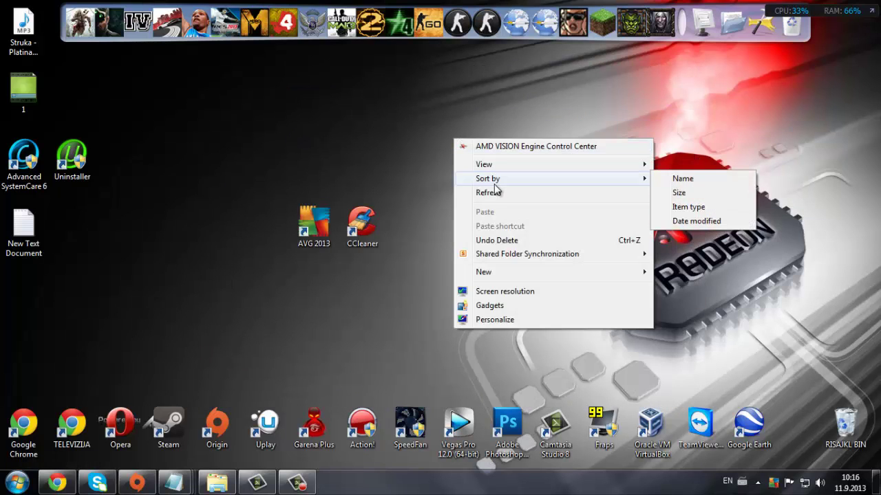
click(485, 193)
right_click(412, 137)
click(461, 191)
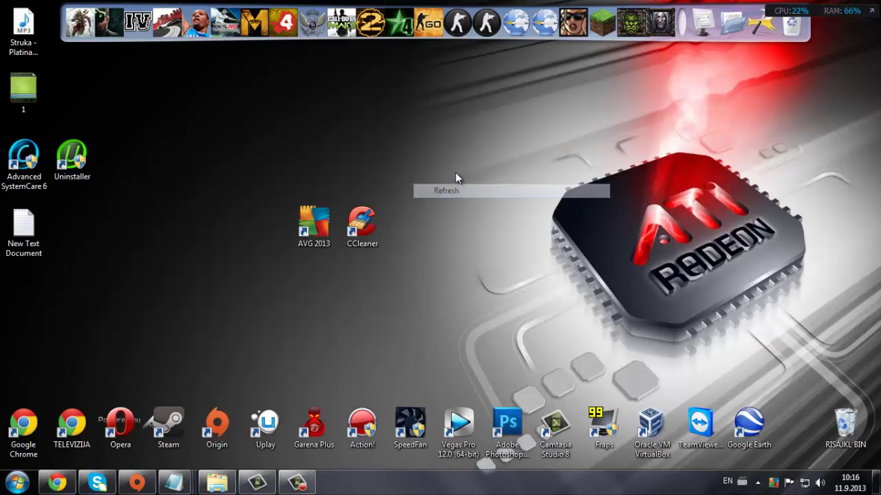